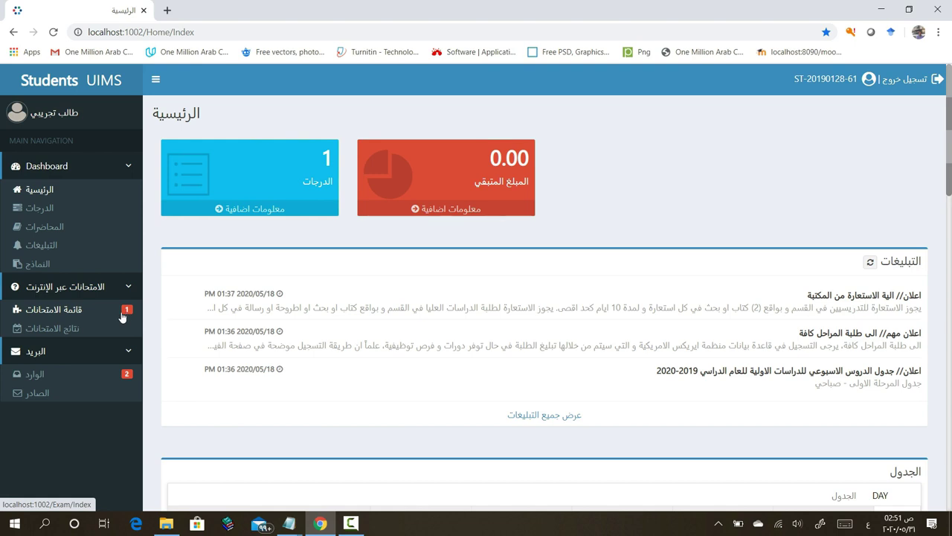
Open the list of online exams (قائمة الامتحانات) and refresh it.
click(68, 317)
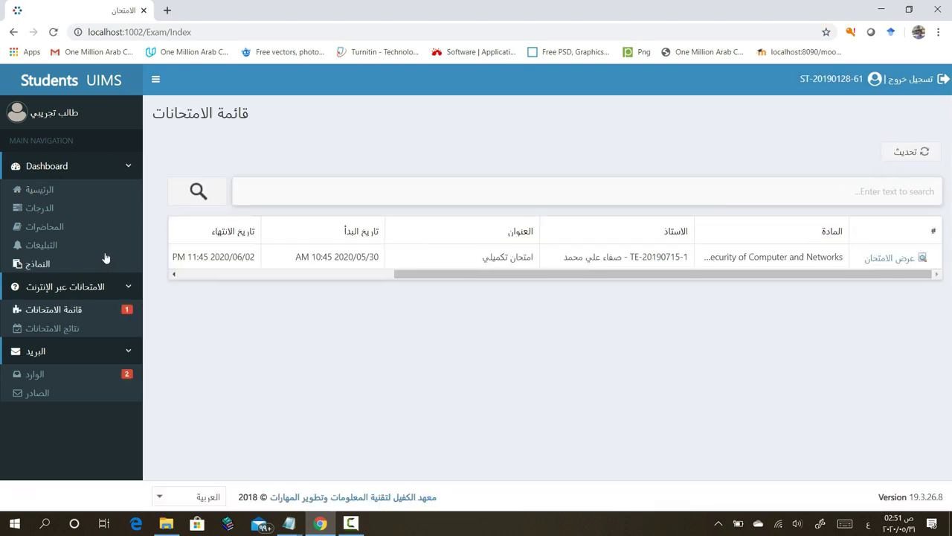
click(908, 158)
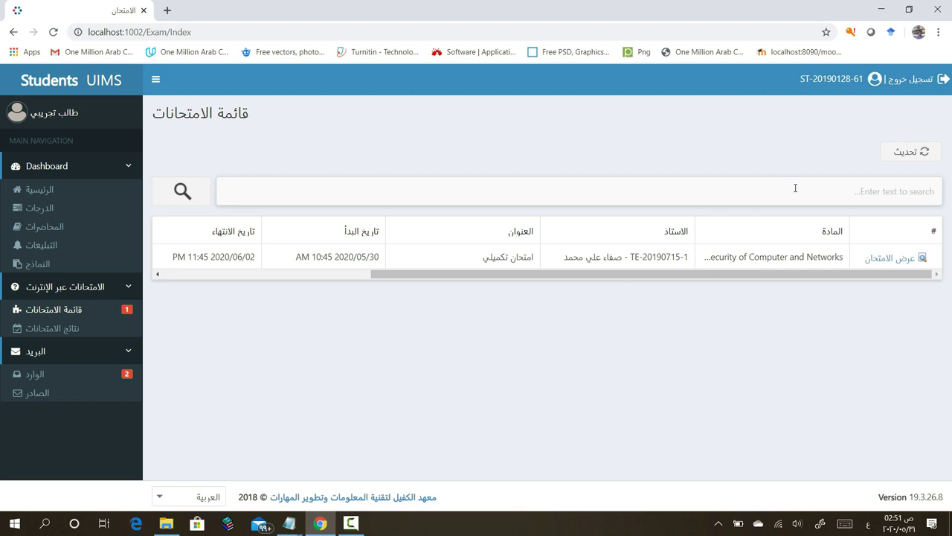
Examine the search field and all columns of the exam list, from subject and teacher through dates, description and active status.
click(842, 191)
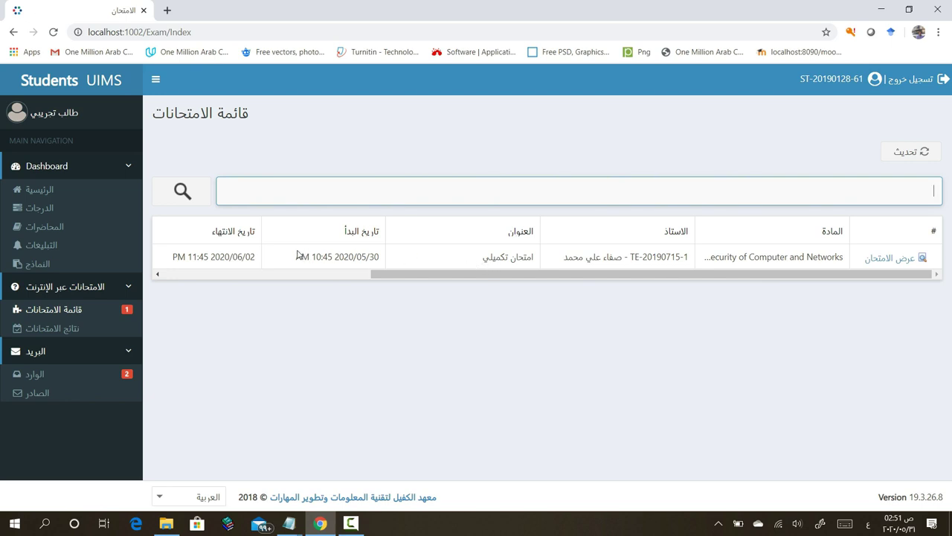
click(157, 274)
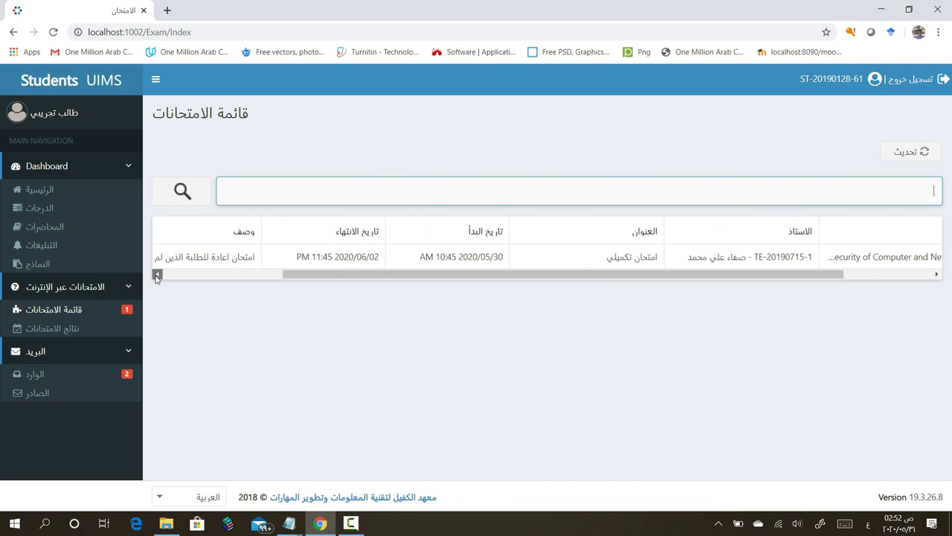
drag(157, 273, 157, 273)
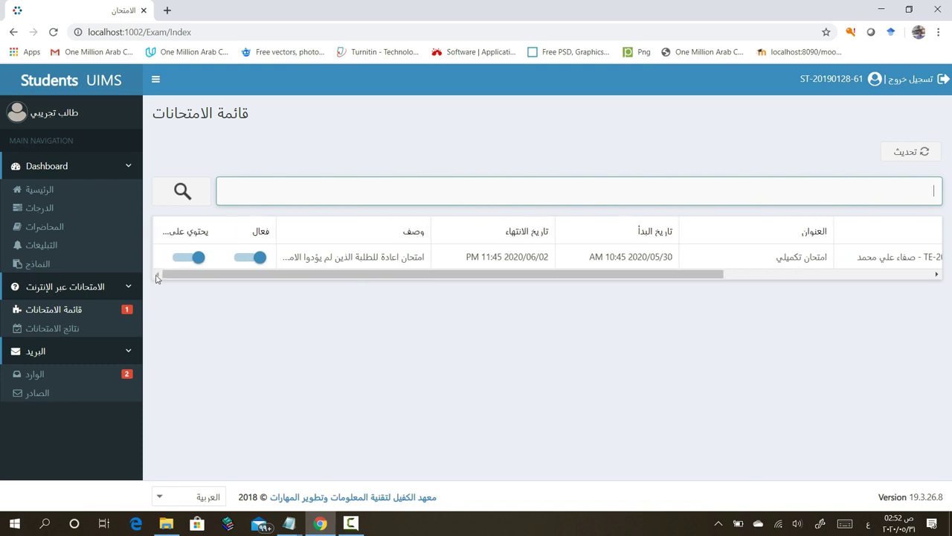
click(256, 263)
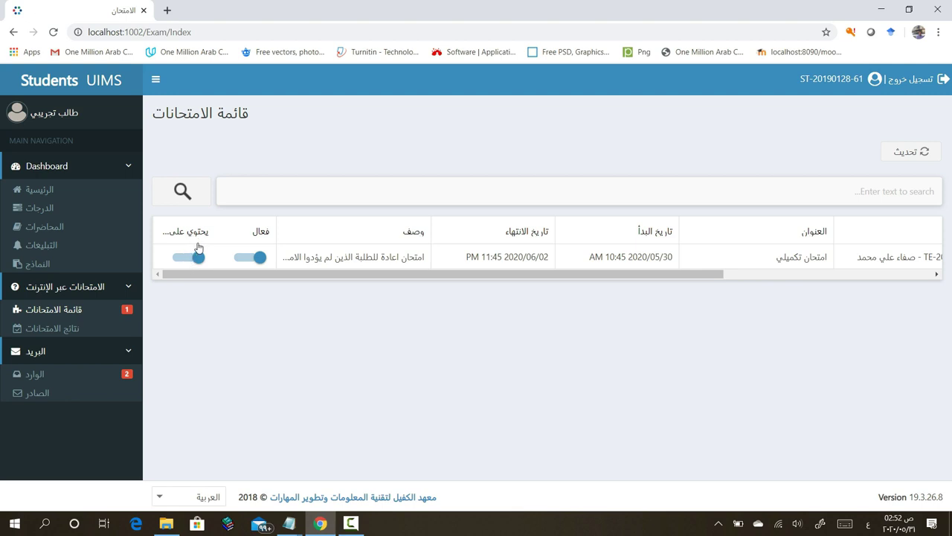
drag(218, 279, 512, 278)
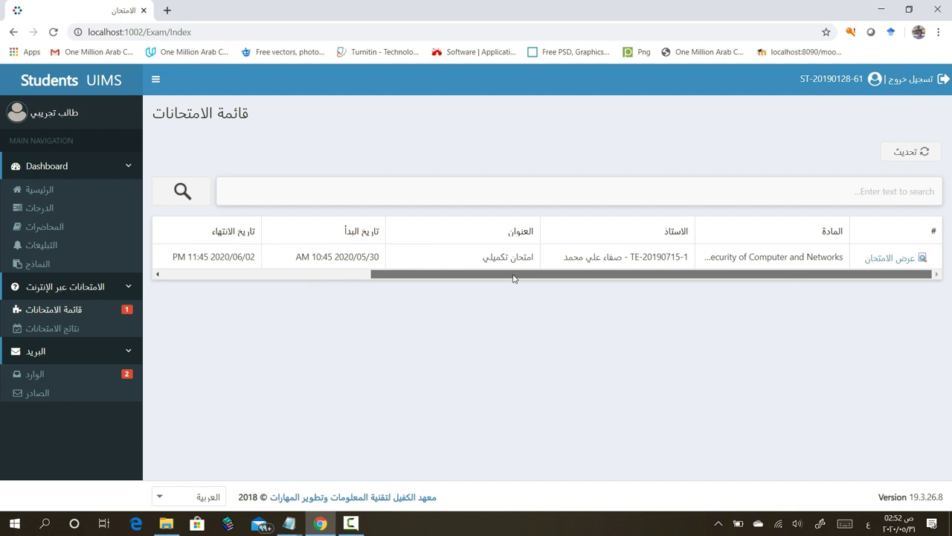
Open the exam titled امتحان تكميلي and page through its questions, returning to page 1.
click(901, 261)
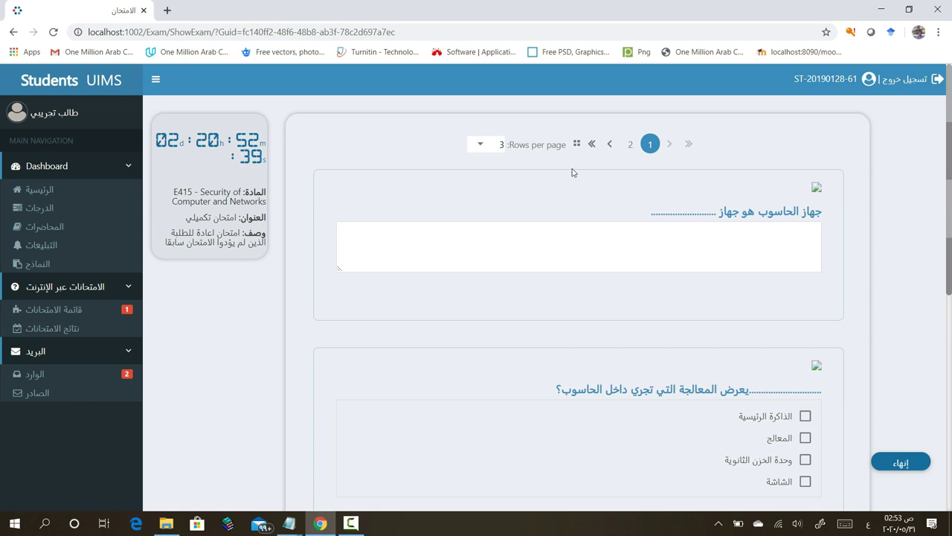
click(611, 146)
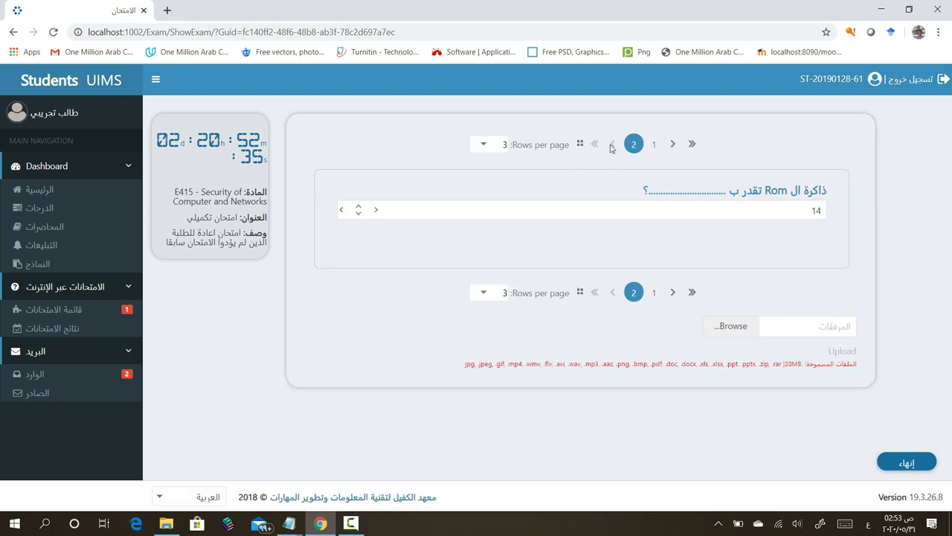
click(658, 145)
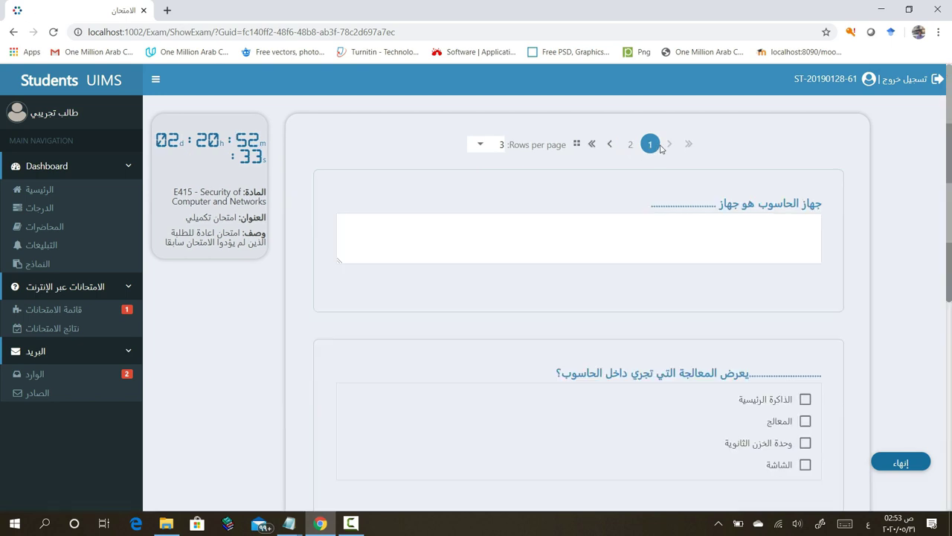
click(600, 145)
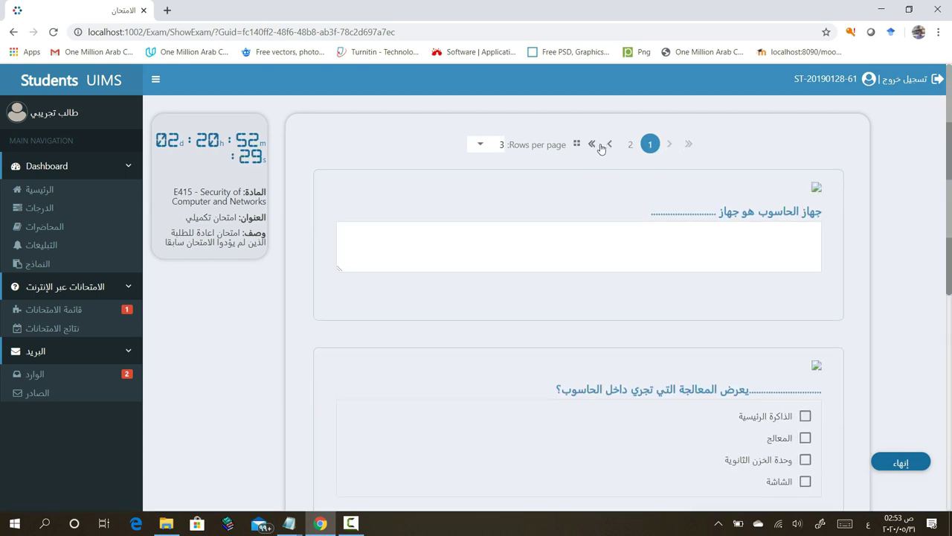
Check the rows-per-page options, keeping 3, and look through the first page's questions down to the attachment area.
click(480, 146)
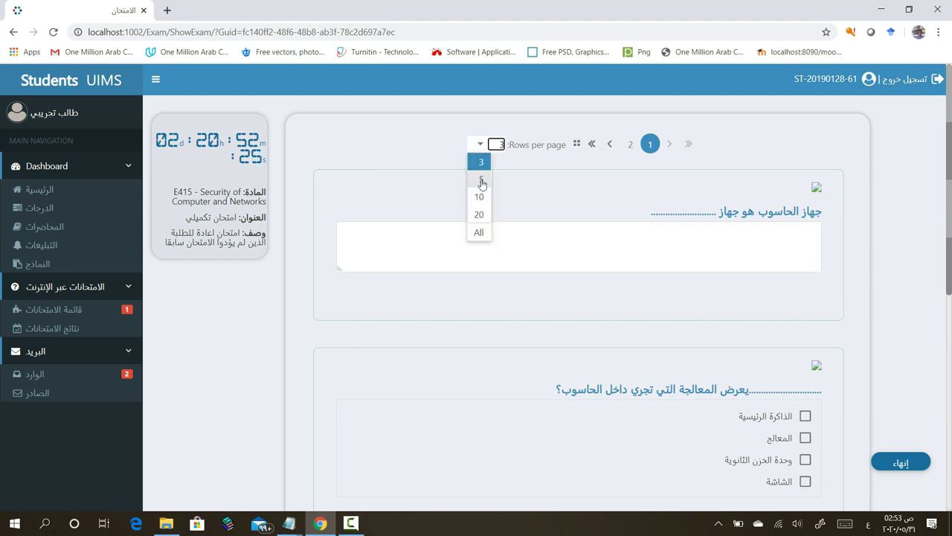
click(480, 160)
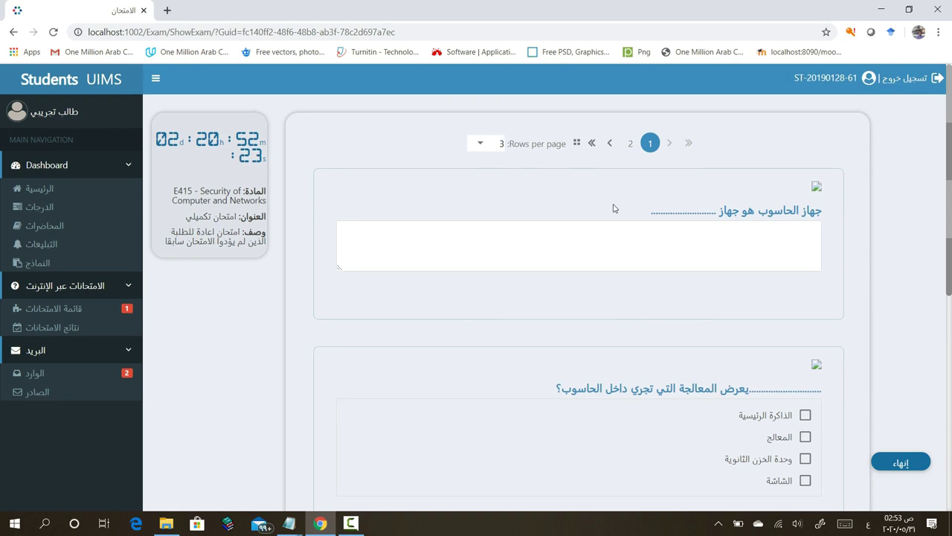
scroll(614, 204, down, 1)
scroll(614, 204, down, 4)
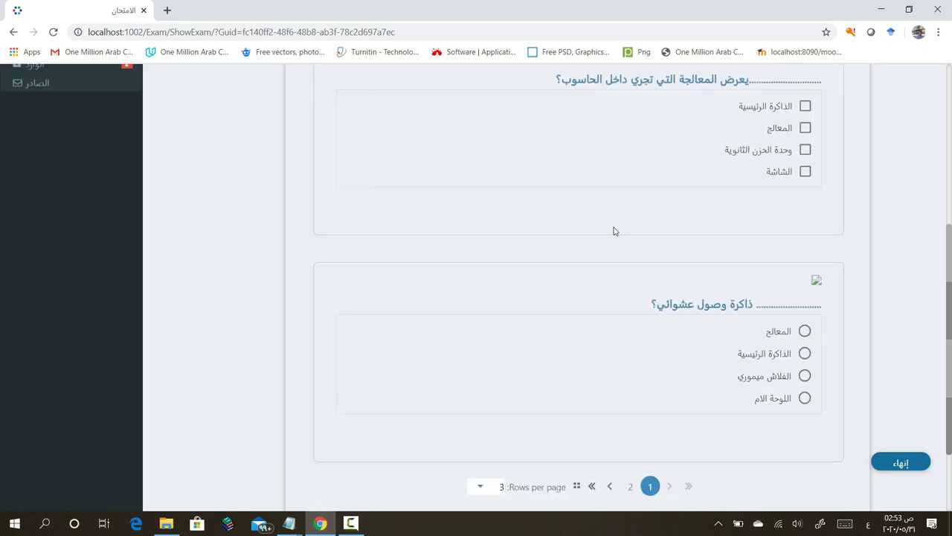
scroll(614, 270, down, 1)
scroll(614, 270, up, 3)
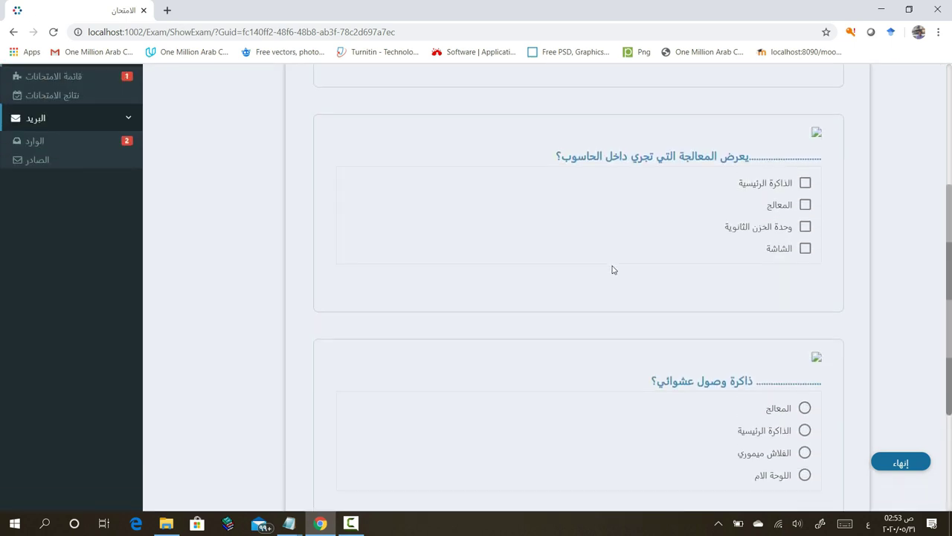
scroll(614, 270, up, 3)
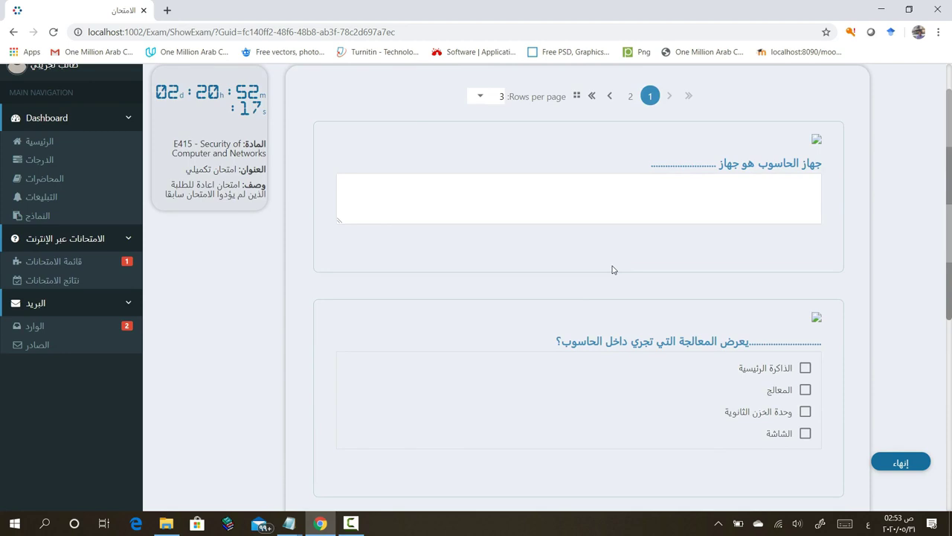
scroll(614, 270, up, 1)
scroll(666, 230, down, 3)
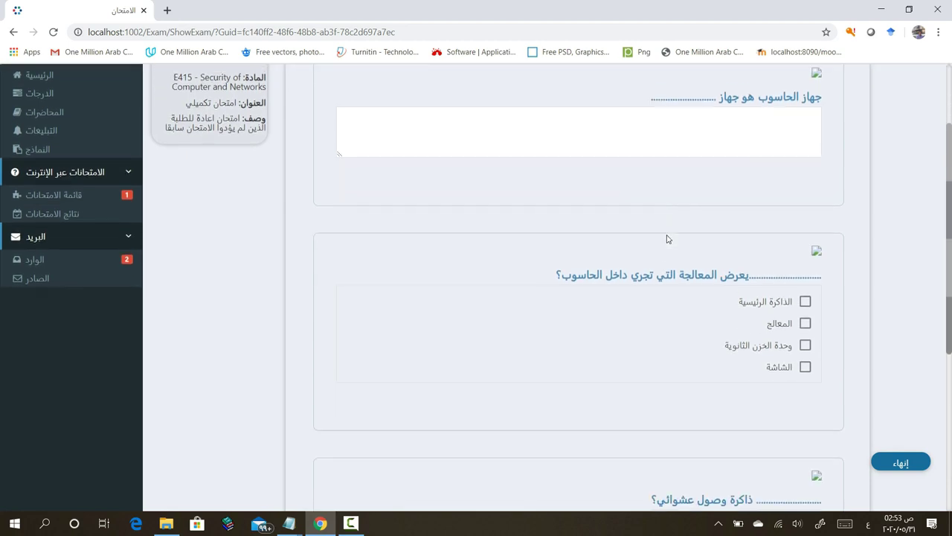
scroll(668, 242, down, 4)
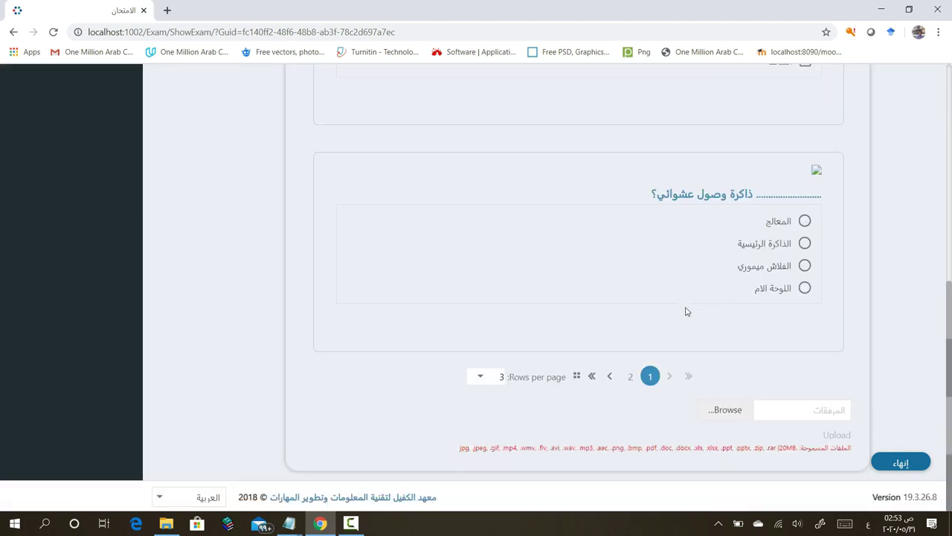
scroll(686, 308, up, 7)
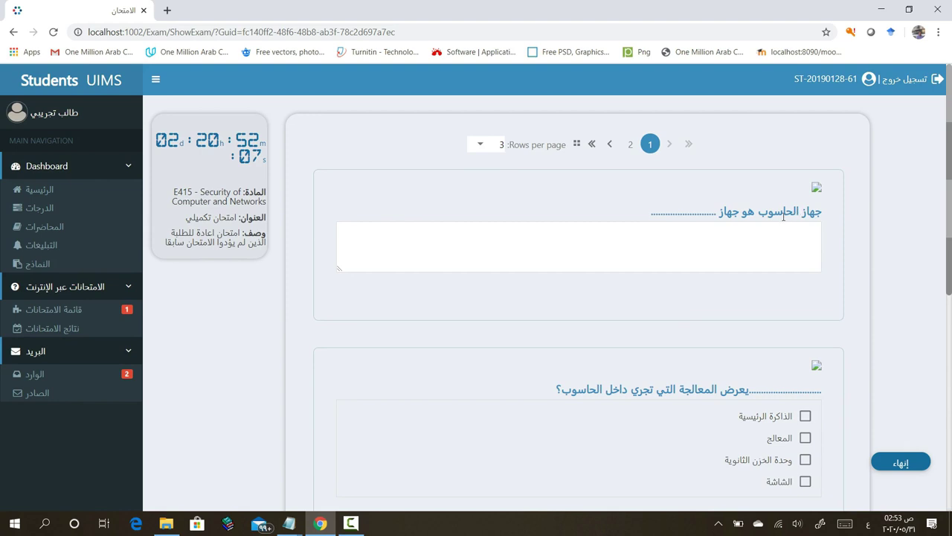
Answer the first question, about the type of device a computer is, with رقمي and save it.
click(759, 242)
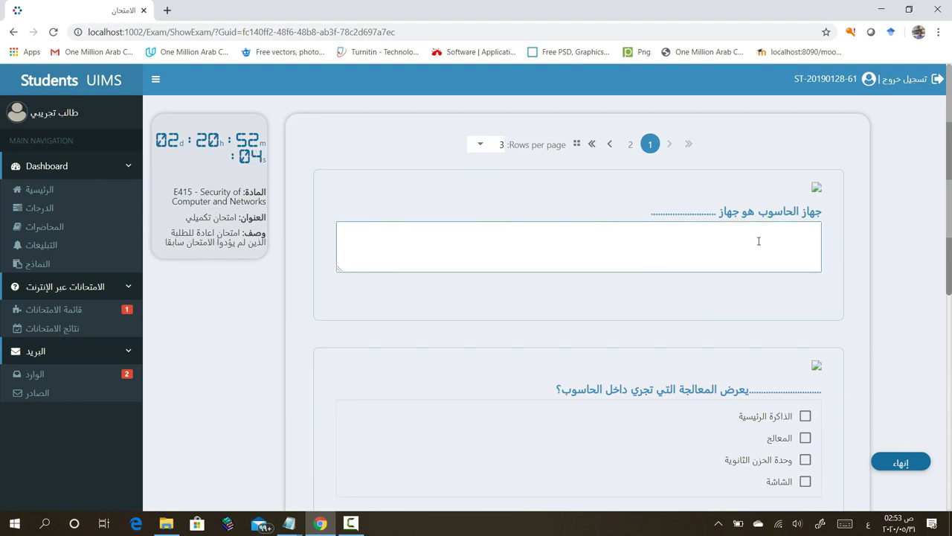
text(رقمي)
click(834, 301)
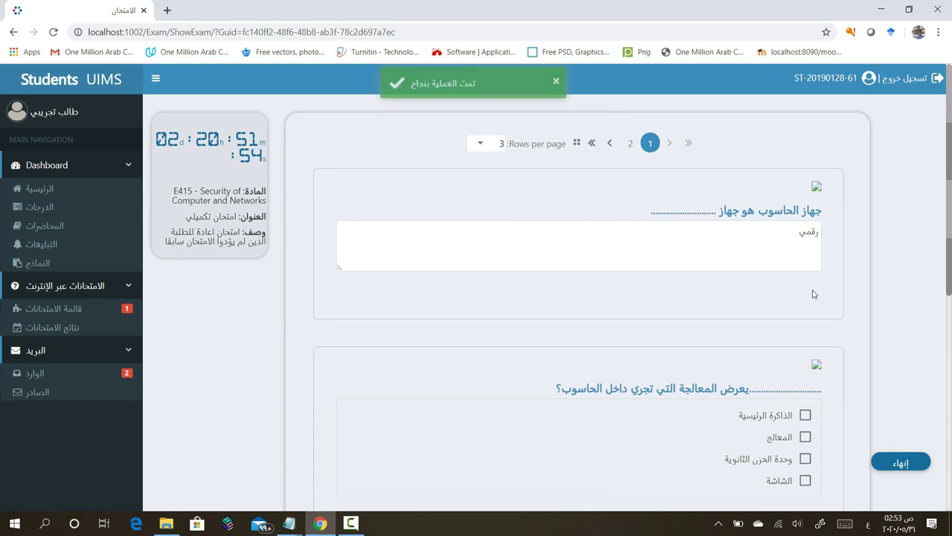
Try several options in the multiple-choice question about processing inside the computer, leaving only المعالج selected.
scroll(814, 295, down, 3)
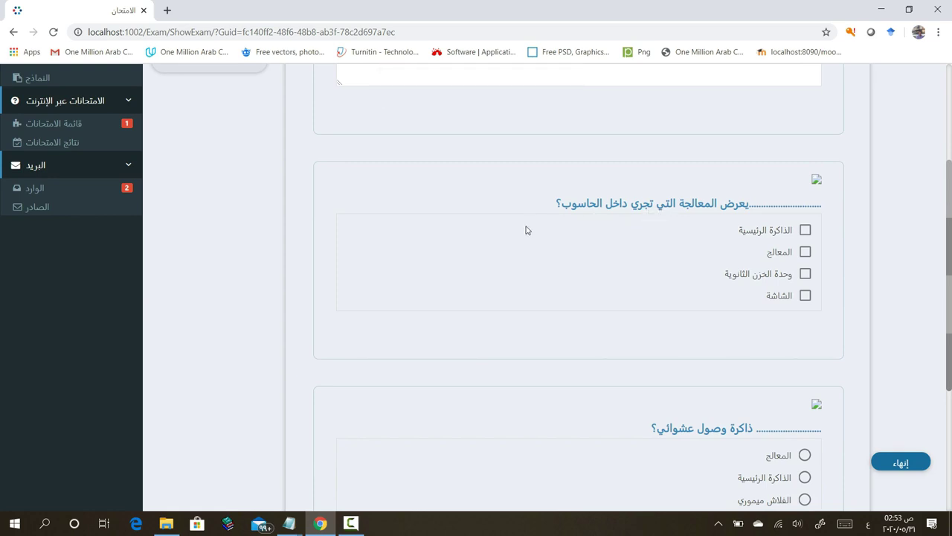
click(810, 233)
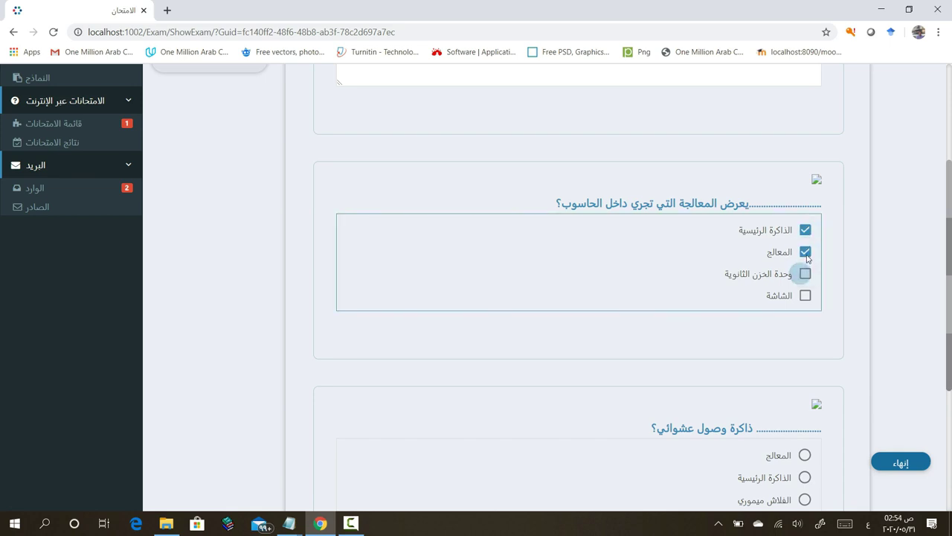
click(805, 295)
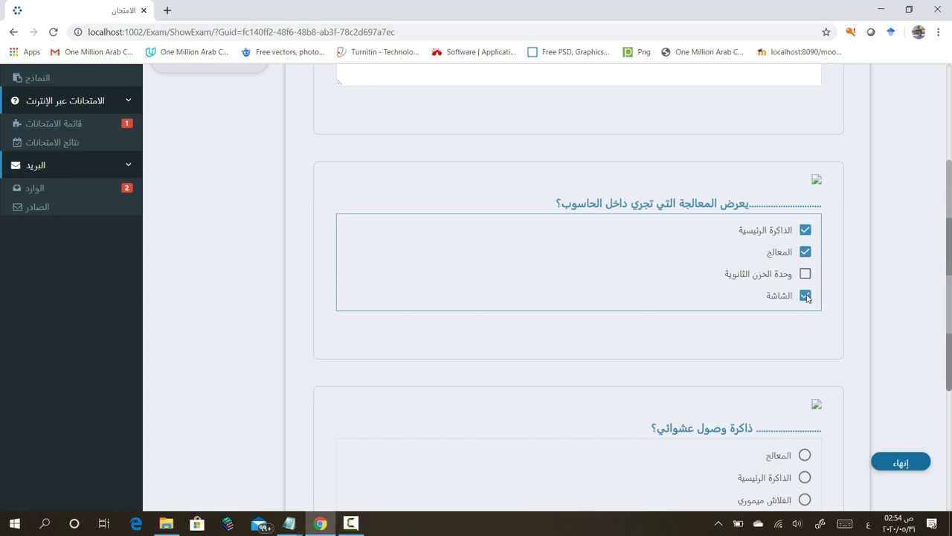
click(805, 252)
click(805, 230)
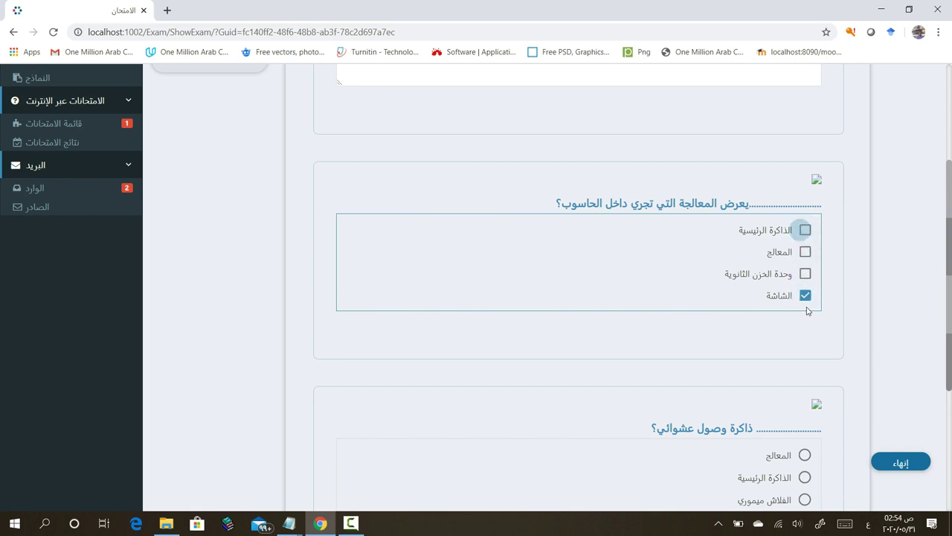
click(805, 252)
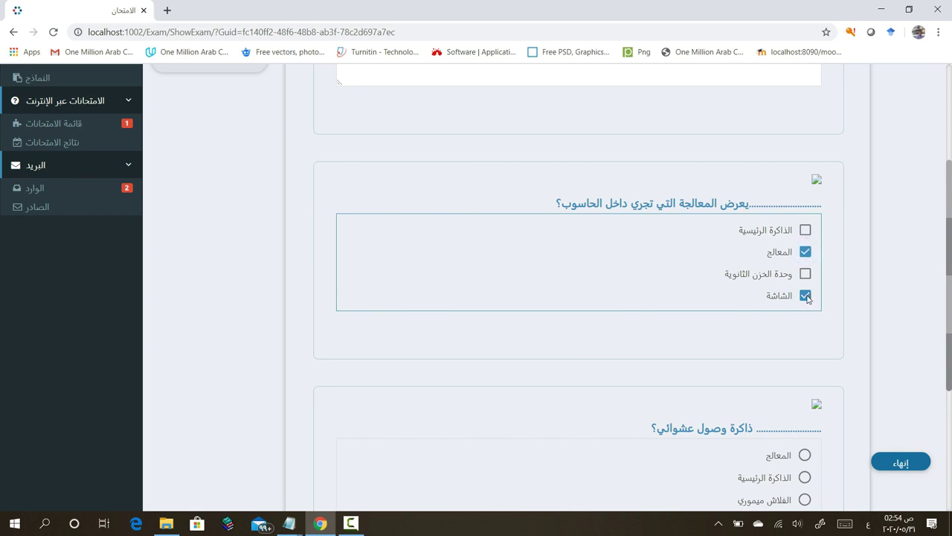
click(805, 297)
Answer the random-access memory question with الذاكرة الرئيسية.
scroll(809, 378, down, 3)
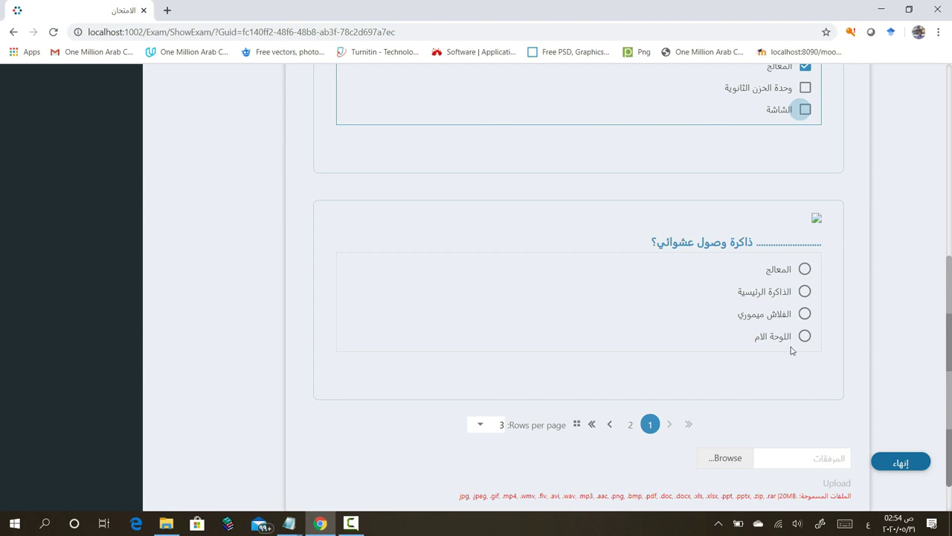
click(806, 296)
click(806, 296)
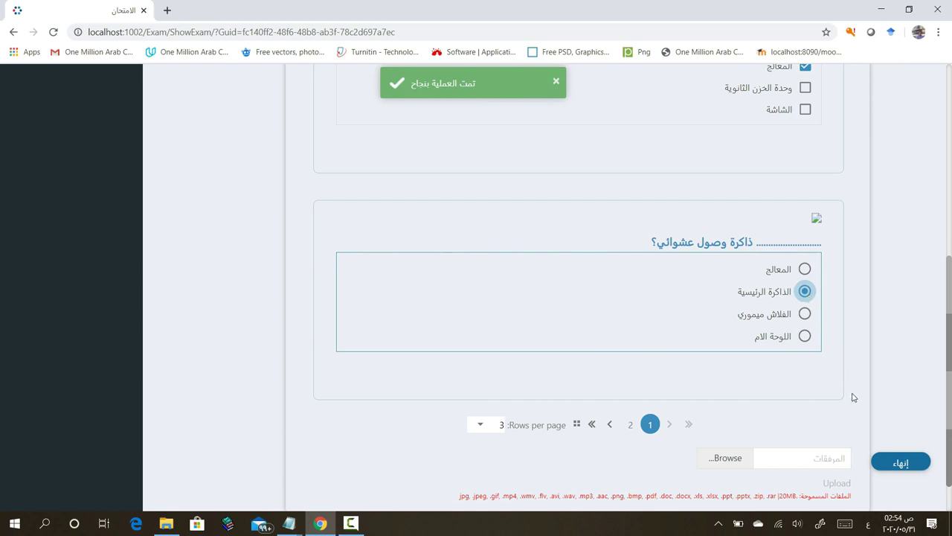
Choose the image OOP CD Cover from the MP4 folder as the exam's attachment.
scroll(855, 395, down, 1)
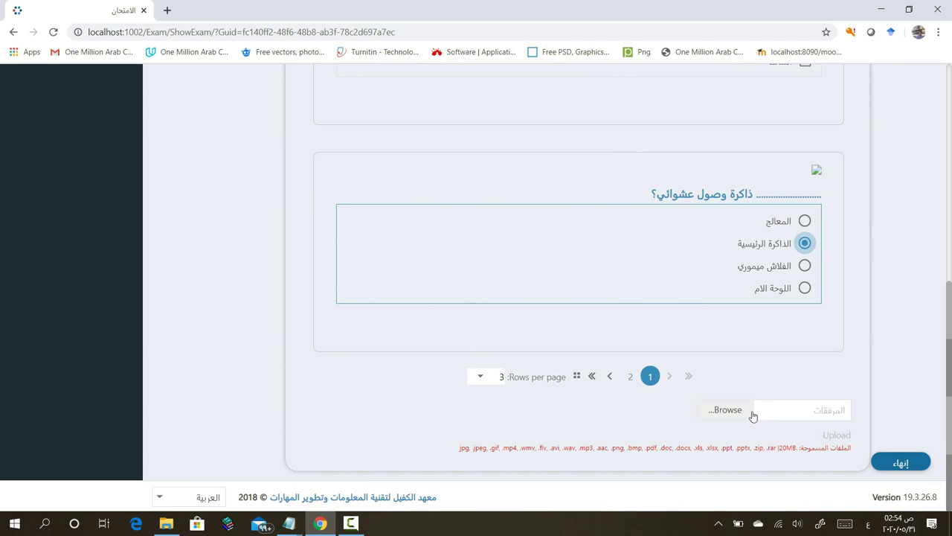
click(729, 412)
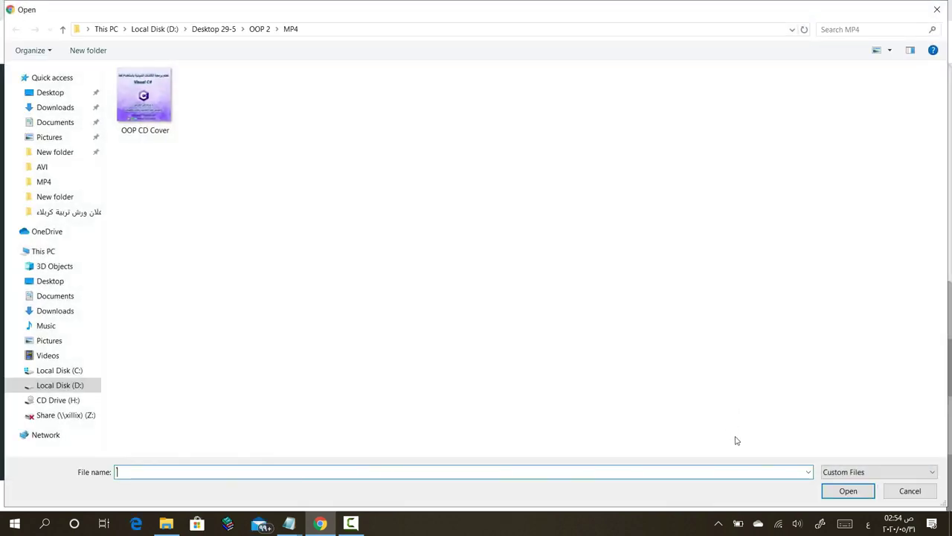
click(119, 132)
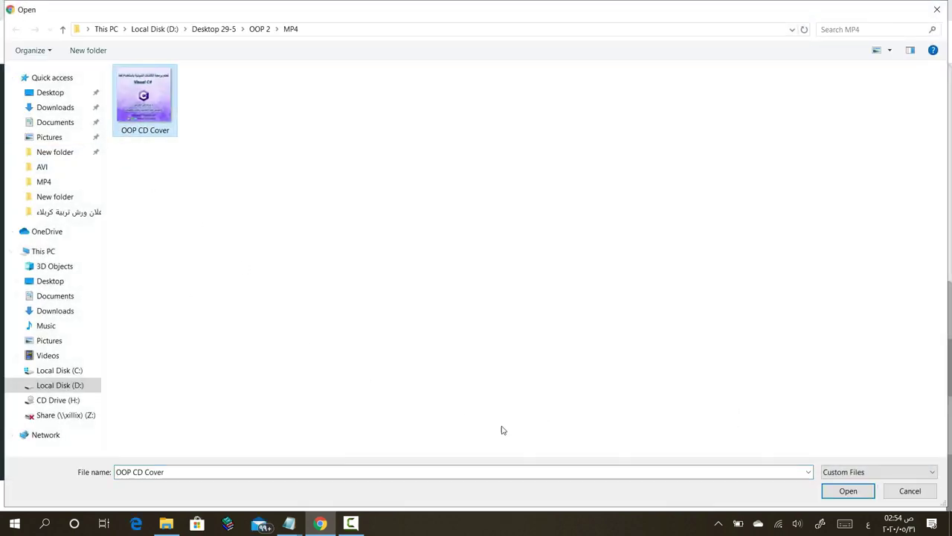
click(848, 494)
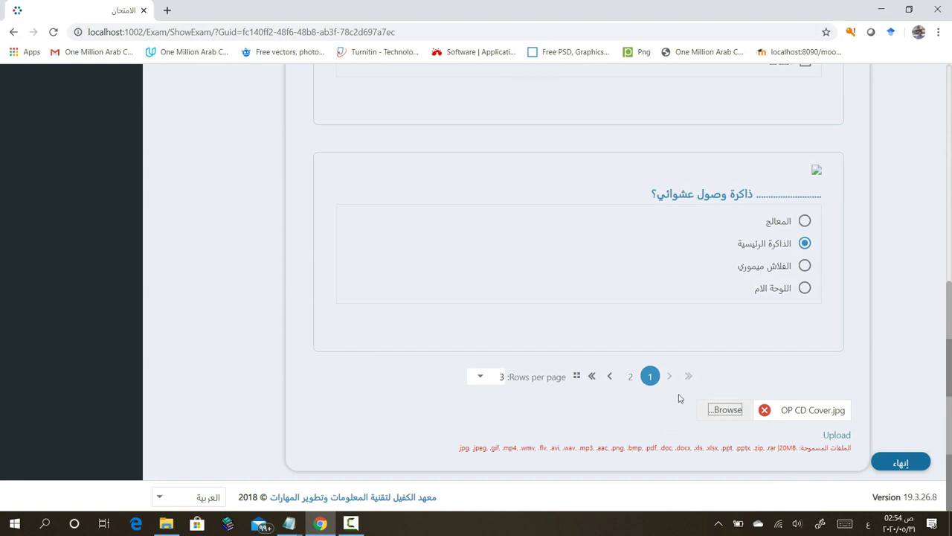
Go to the exam's second page and lower the numeric answer to the ROM memory question to 8.
scroll(680, 397, up, 5)
scroll(680, 395, up, 1)
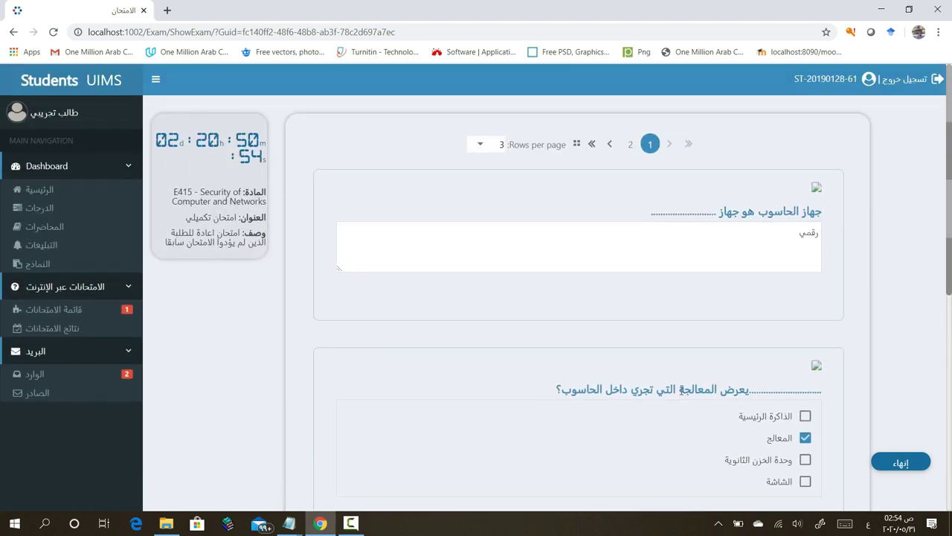
click(630, 145)
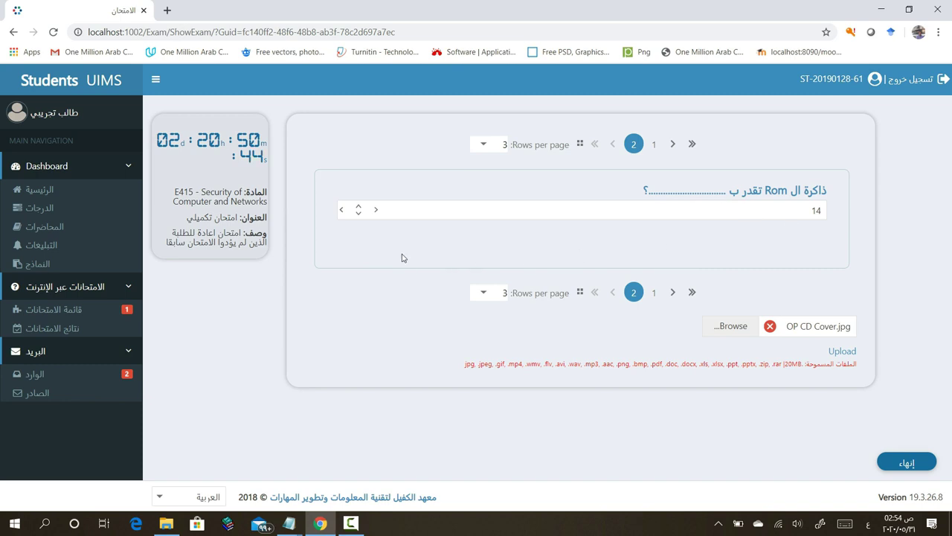
click(811, 210)
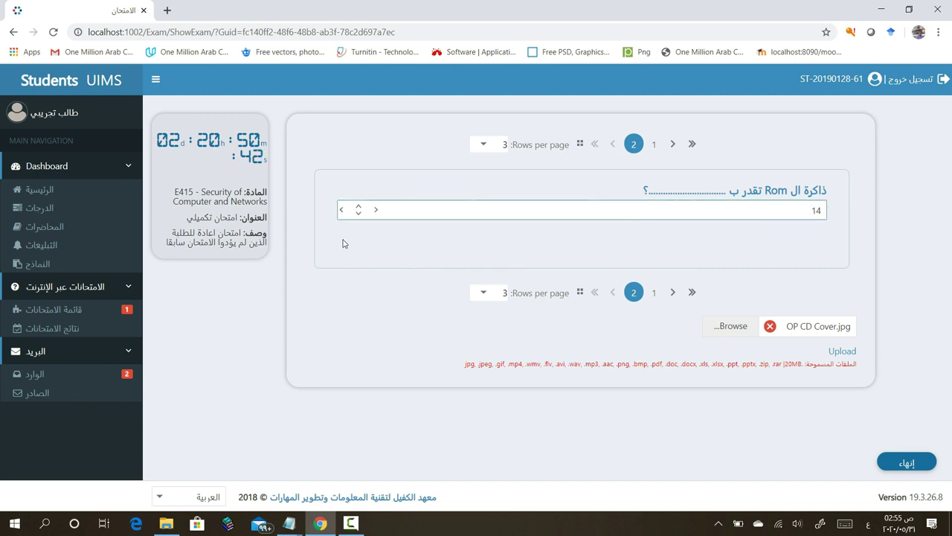
click(358, 214)
click(358, 213)
click(358, 214)
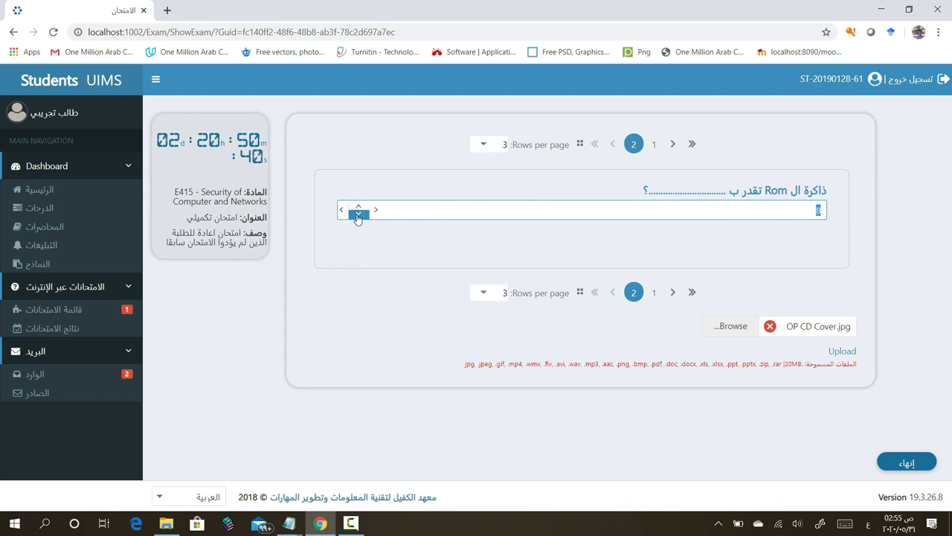
click(357, 214)
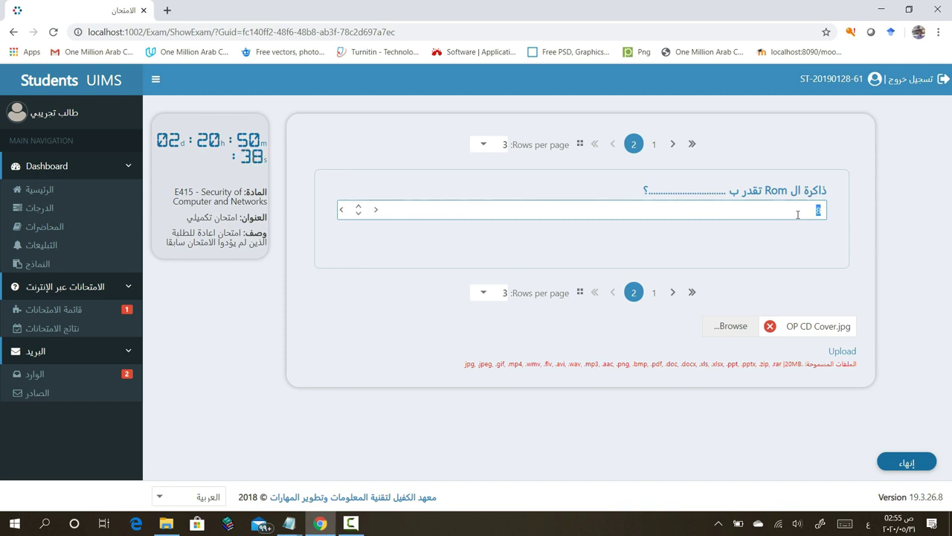
click(821, 213)
Return to the exam's first page, finish the exam with confirmation and go back to the exam list.
click(655, 146)
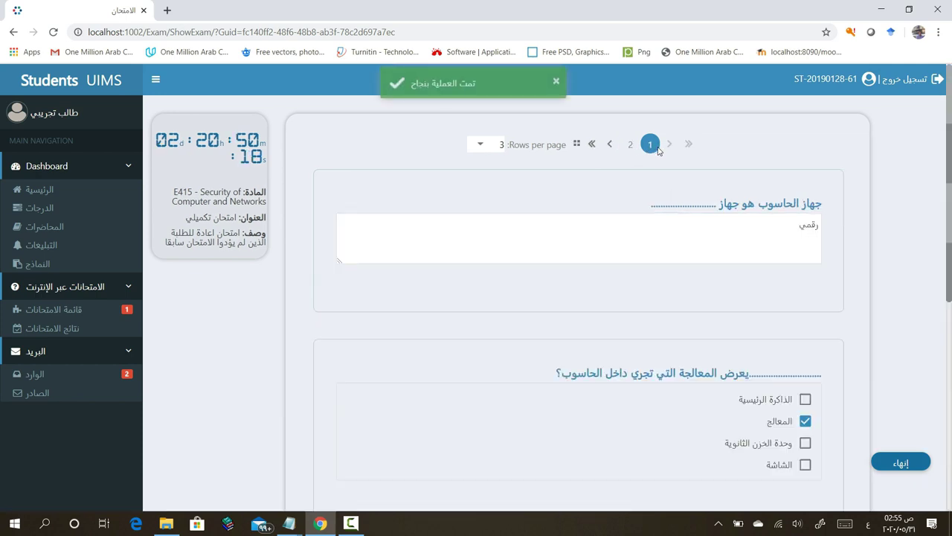
scroll(778, 412, down, 5)
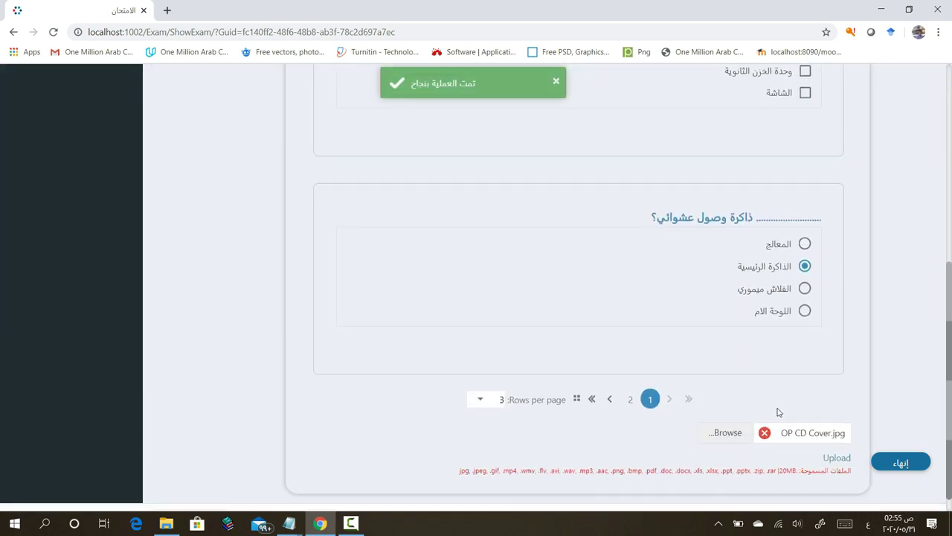
scroll(778, 412, down, 1)
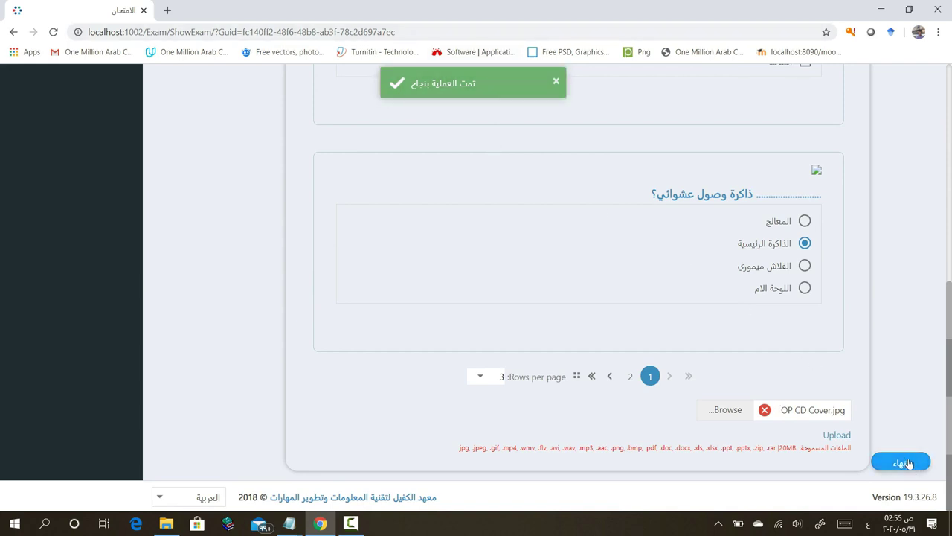
click(902, 463)
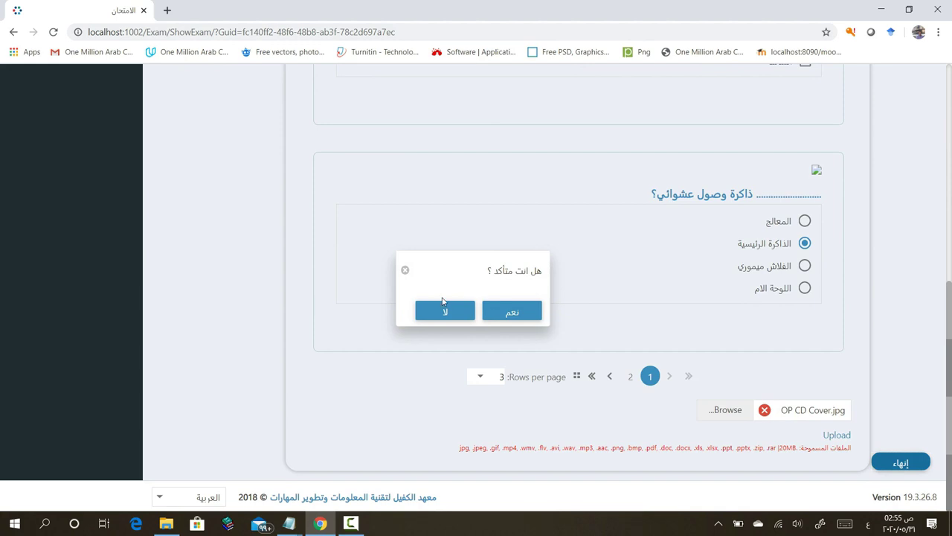
click(525, 316)
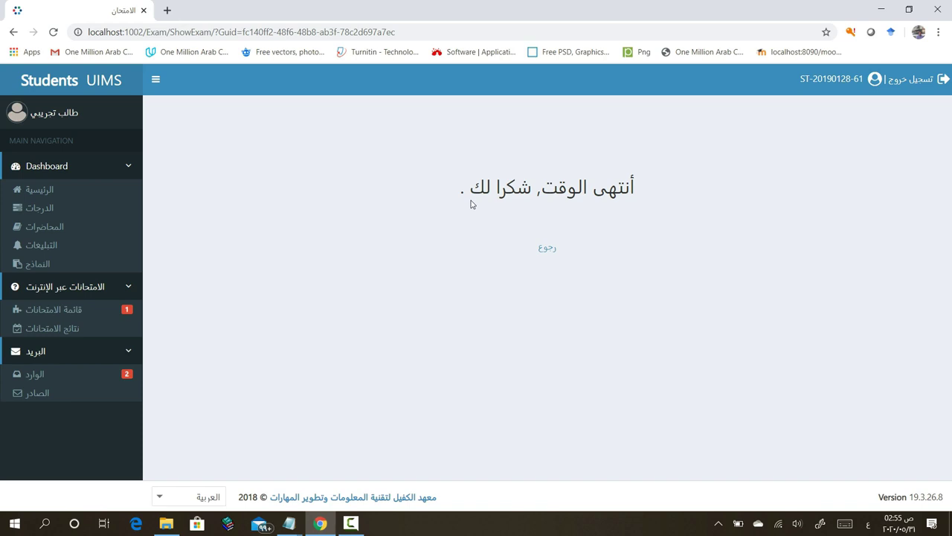
click(548, 250)
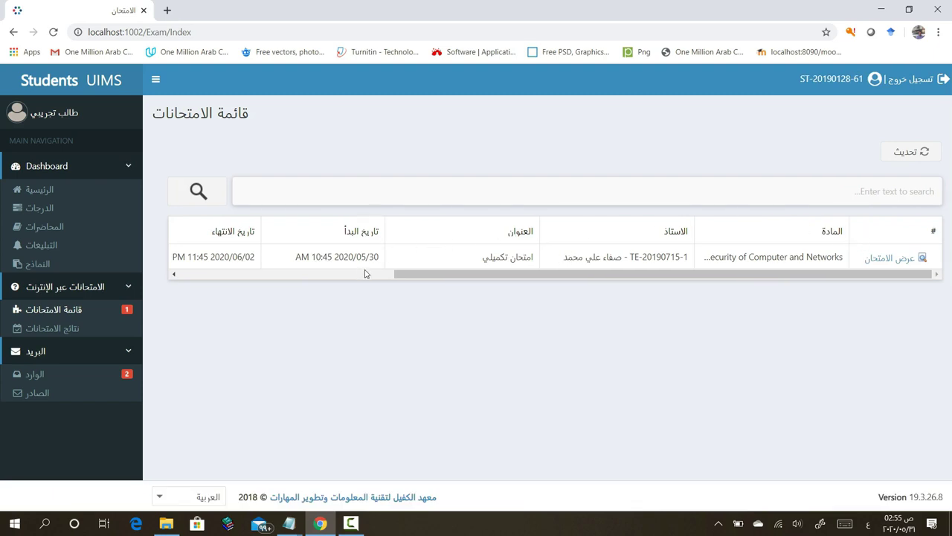
Open the exam results list and examine the qqqq exam's dates, grade and note.
drag(402, 274, 513, 274)
click(69, 331)
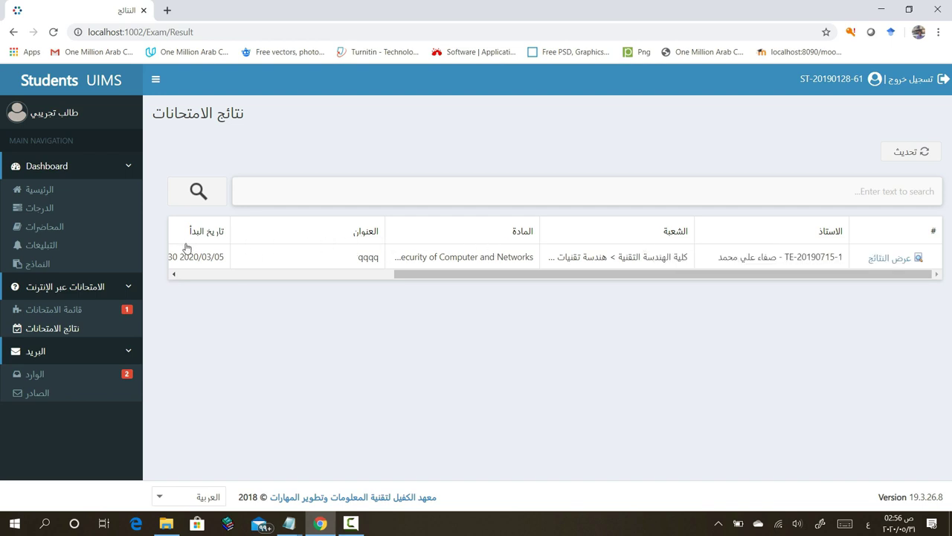
drag(433, 275, 267, 275)
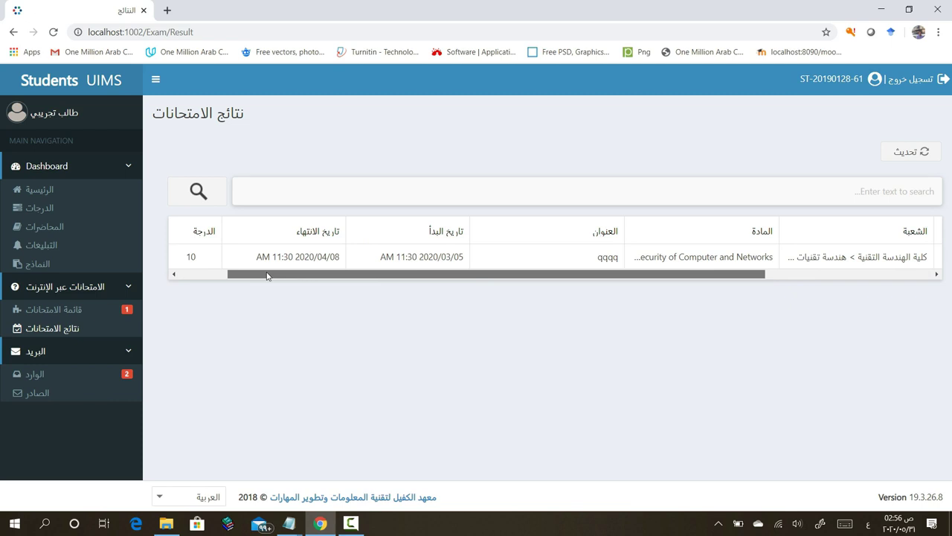
drag(266, 276, 179, 278)
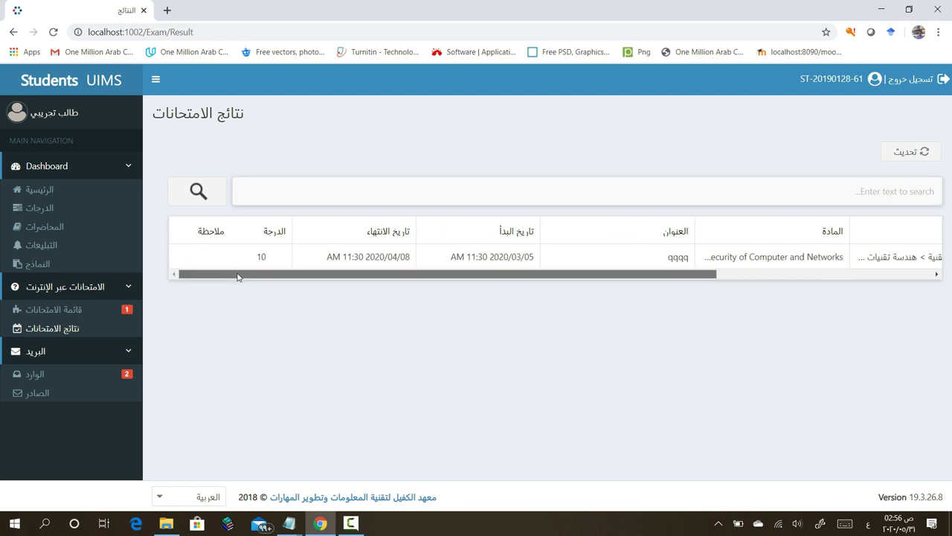
drag(238, 276, 567, 276)
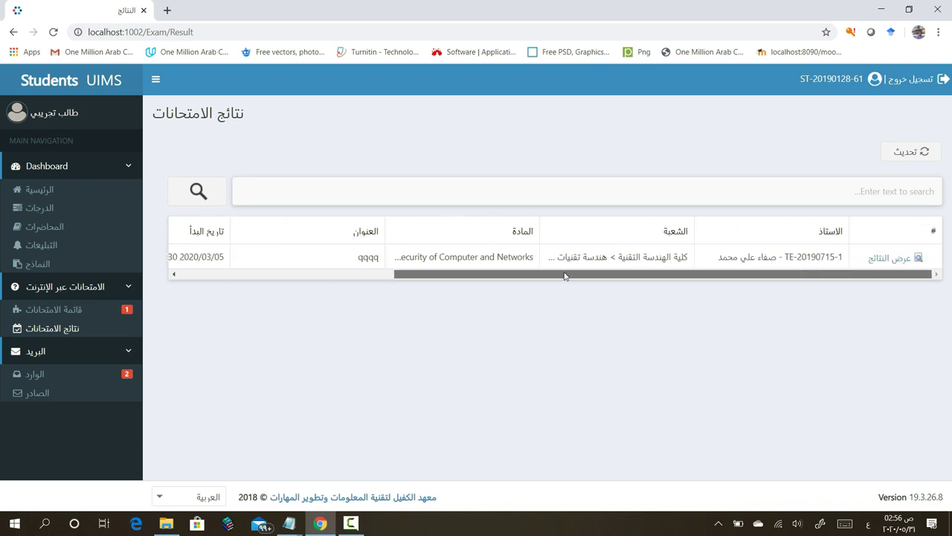
Open the detailed results of the qqqq exam and review the chosen and correct answers on its first page.
click(883, 262)
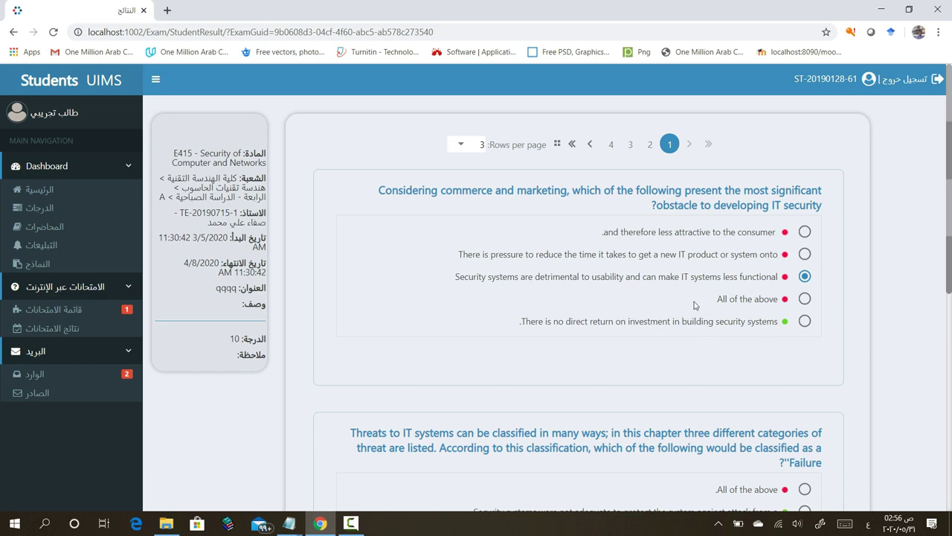
scroll(695, 305, down, 3)
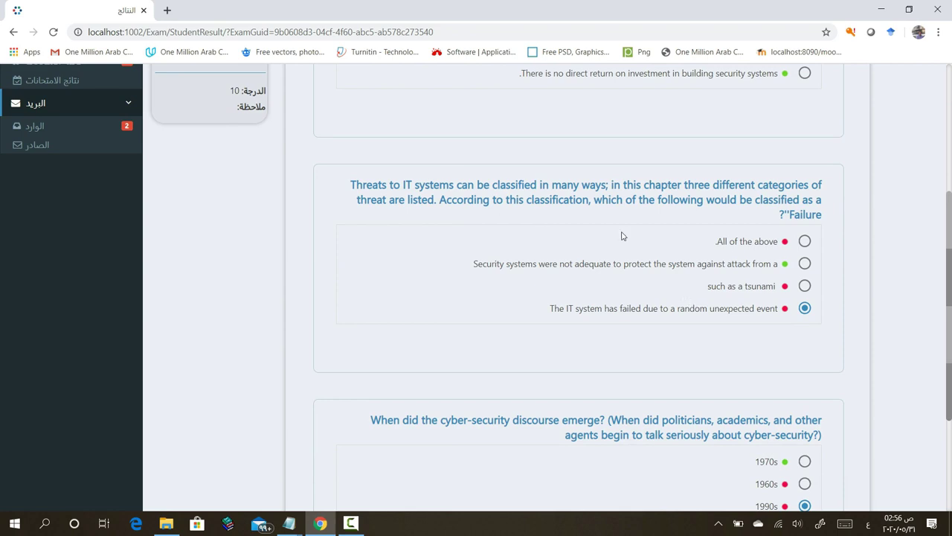
scroll(623, 236, down, 3)
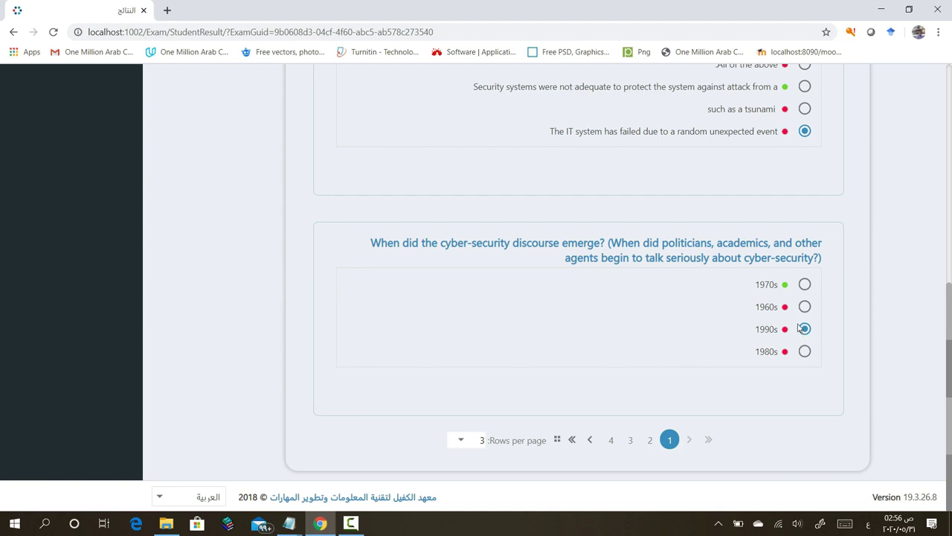
scroll(800, 329, up, 3)
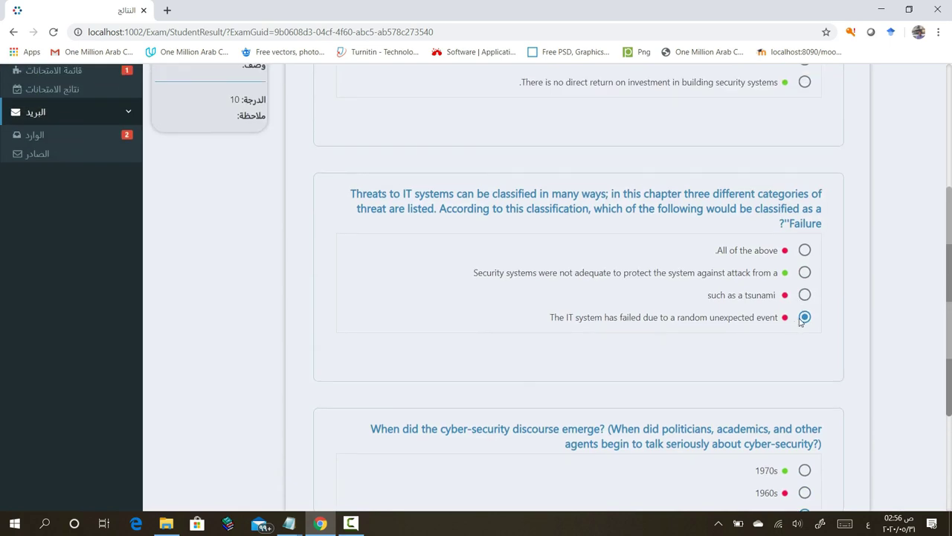
scroll(789, 280, up, 3)
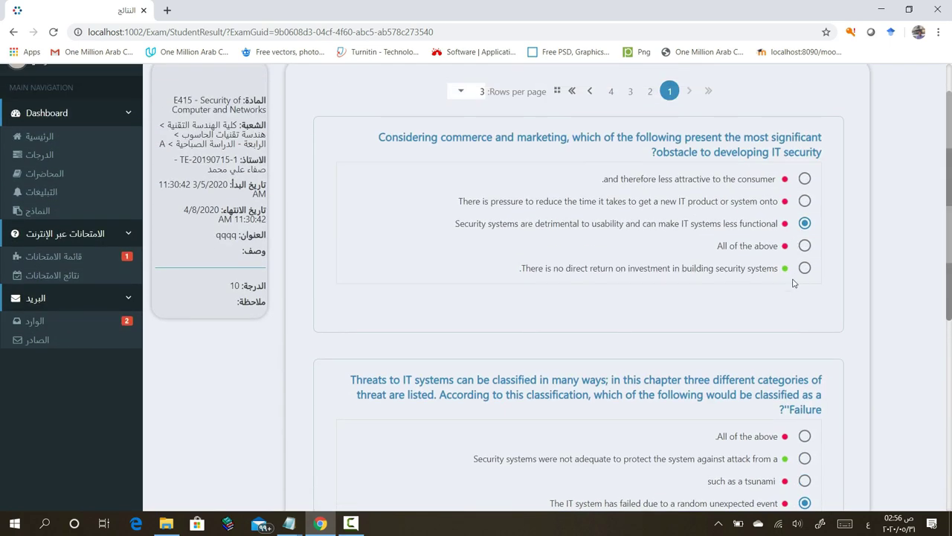
Look through the result's other question pages, finishing on page 2, and return to the exam results list.
click(648, 93)
click(630, 93)
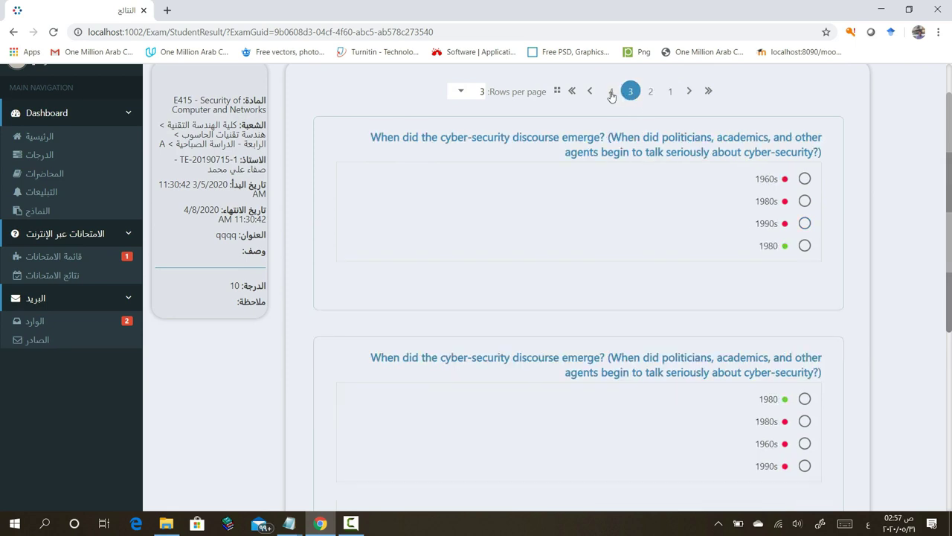
click(611, 92)
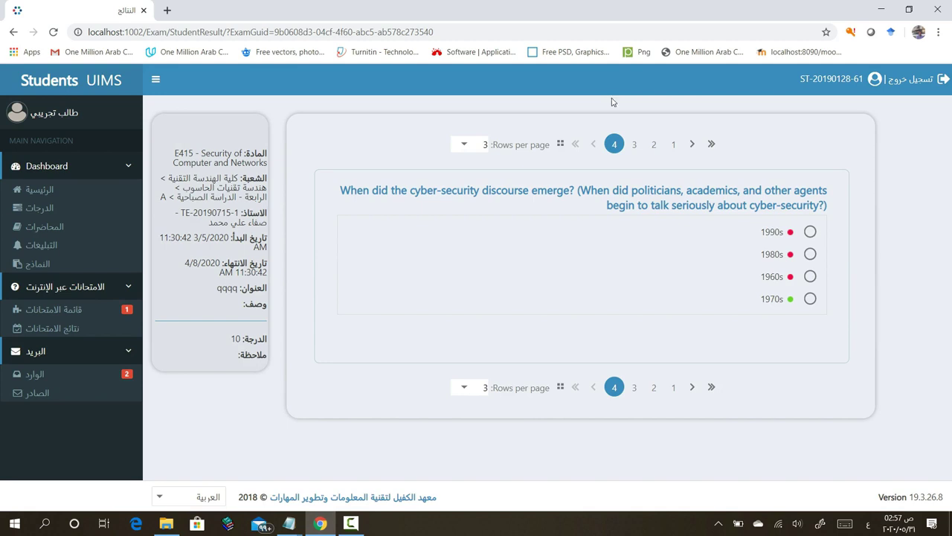
click(675, 146)
click(653, 146)
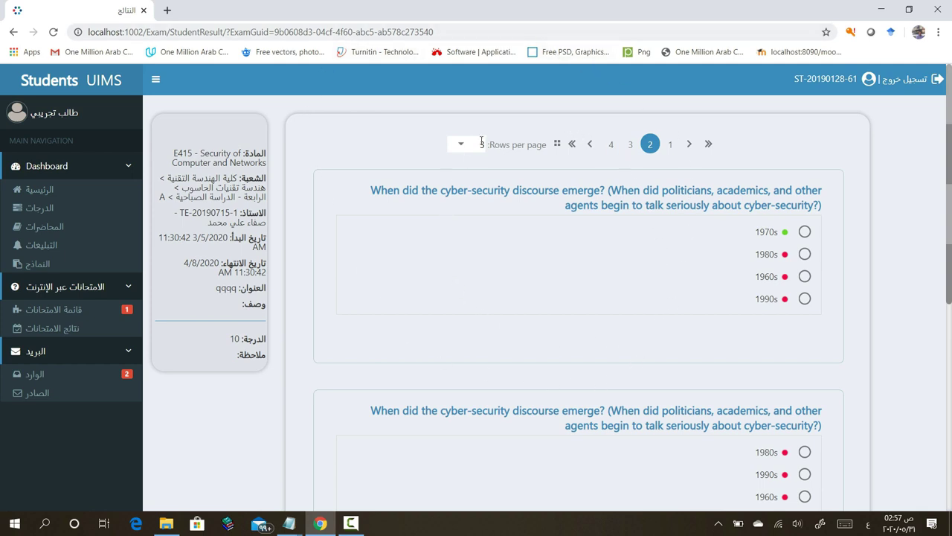
click(39, 313)
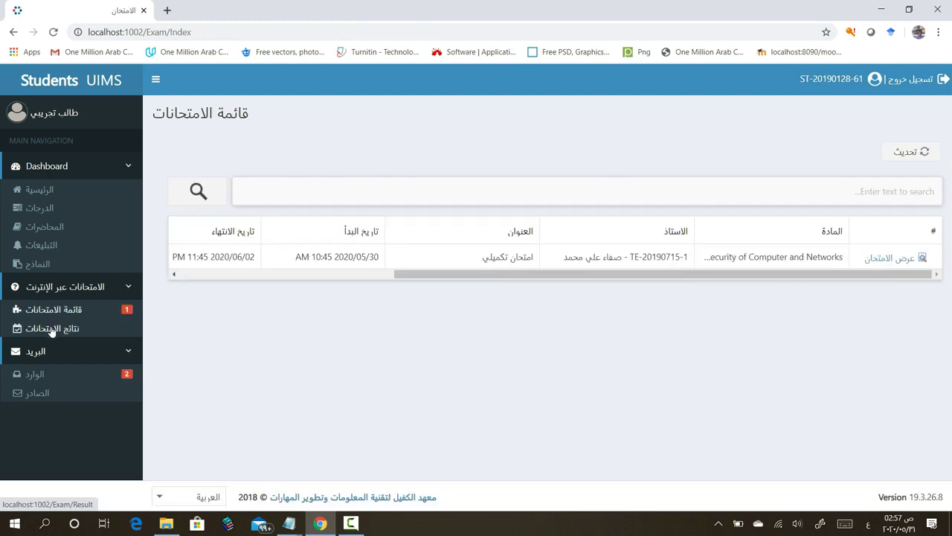
click(52, 330)
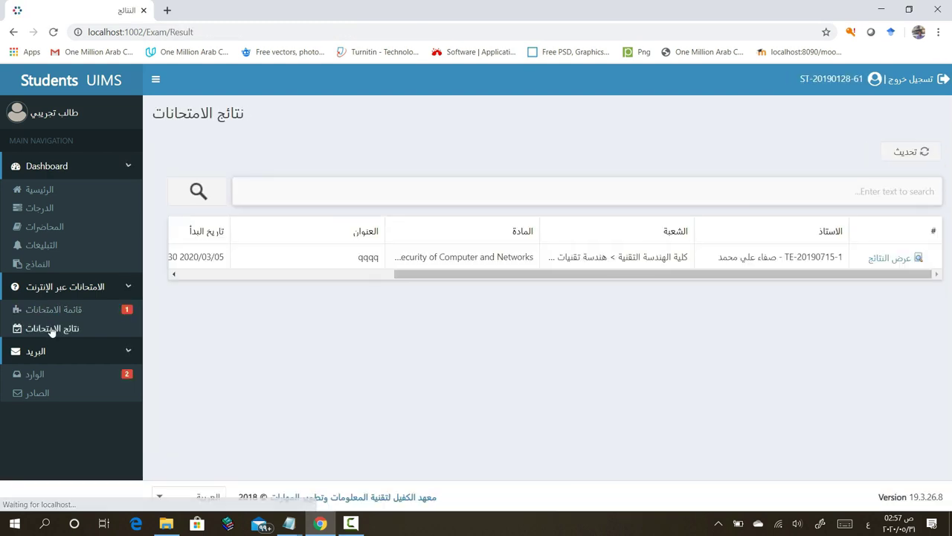